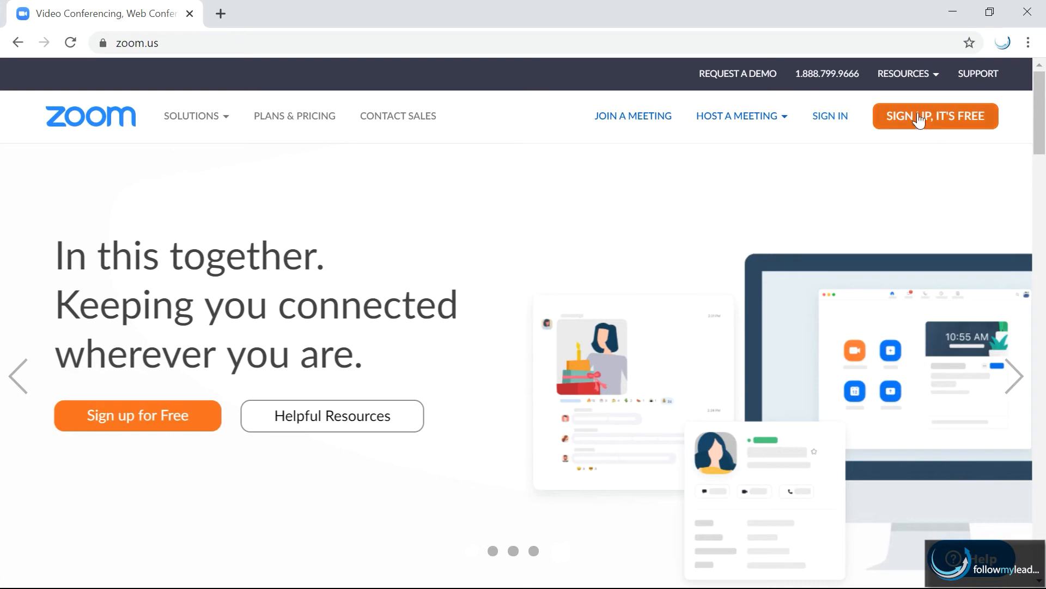
- Show the resources links on the zoom.us home page
{"action": "left_click", "coordinate": [931, 77]}
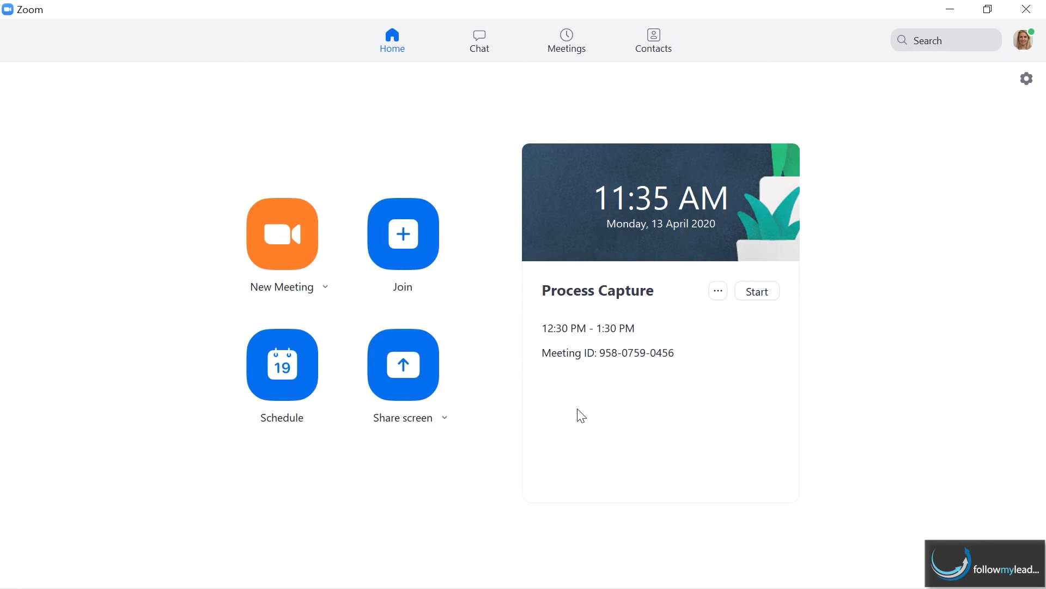
- Schedule a meeting titled 'Weekly Staff Meeting' for Monday, April 20, 2020 at 09:00 AM
{"action": "left_click", "coordinate": [280, 369]}
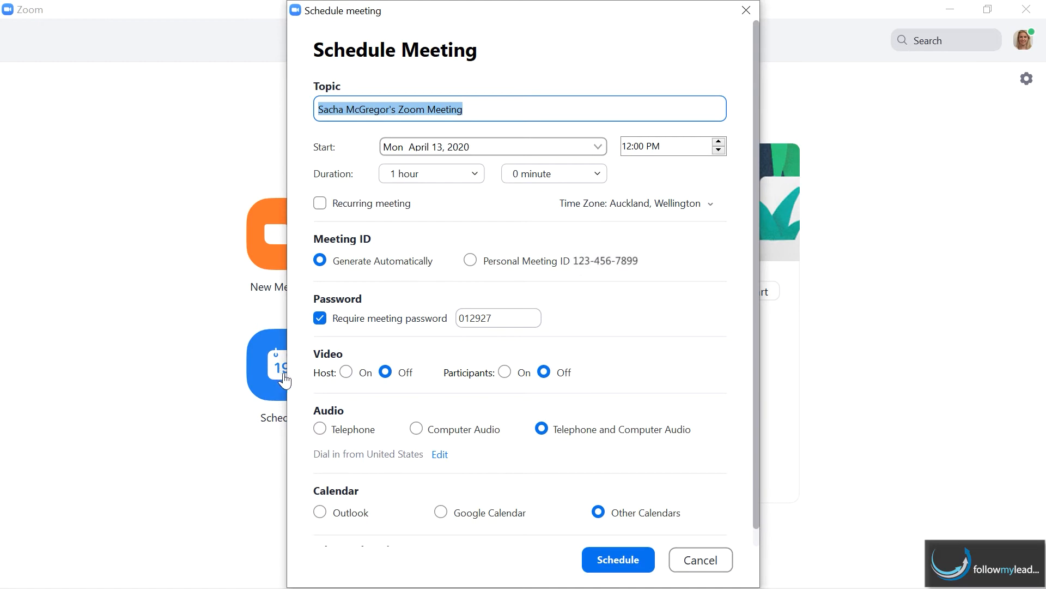
{"action": "type", "text": "Wee"}
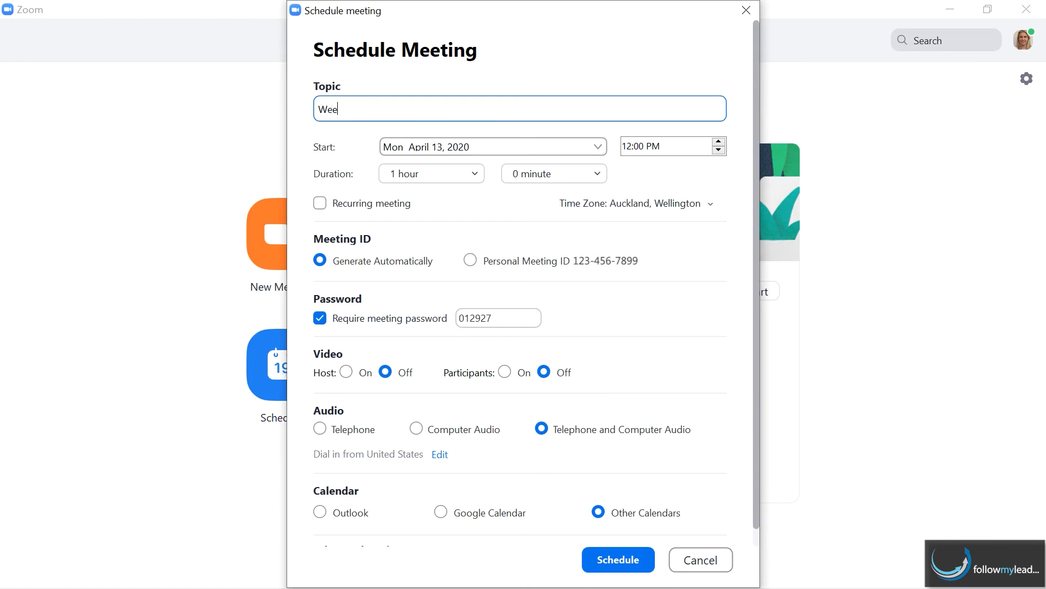
{"action": "type", "text": "kly Staff Meeting"}
{"action": "left_click", "coordinate": [599, 146]}
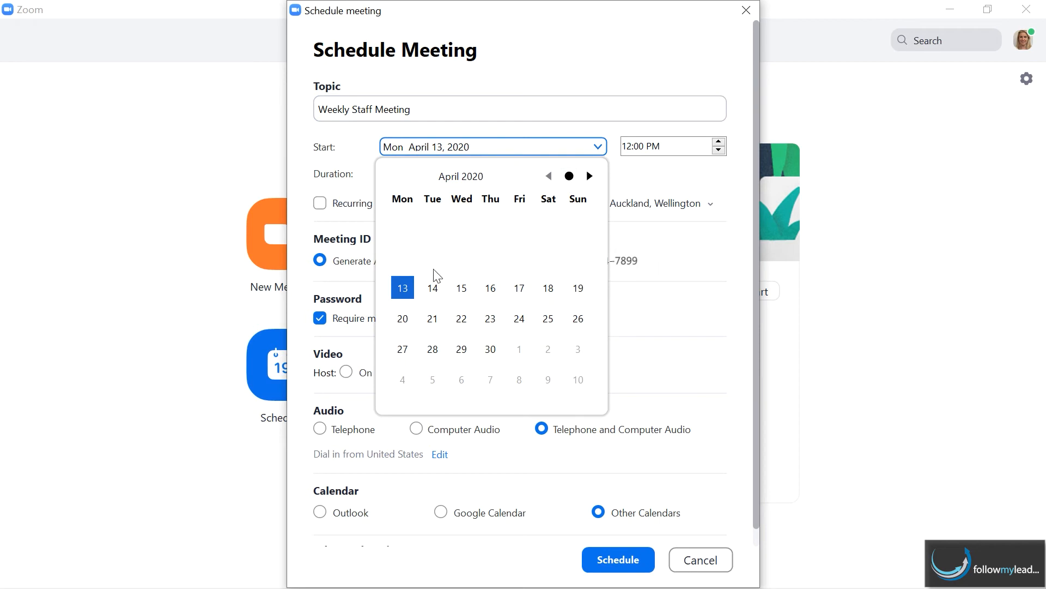
{"action": "left_click", "coordinate": [403, 318]}
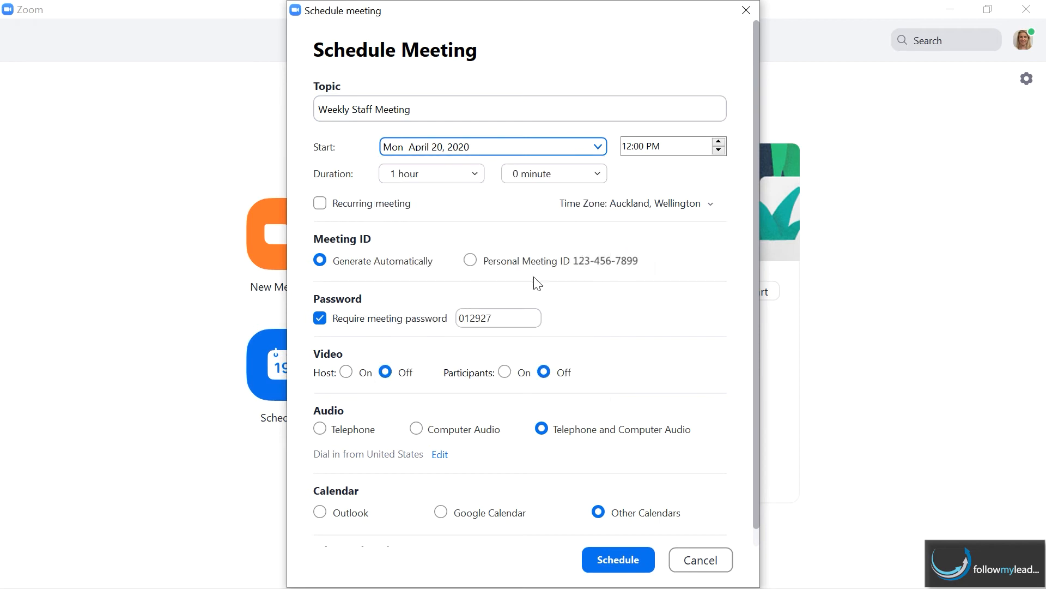
{"action": "left_click", "coordinate": [719, 149]}
{"action": "left_click", "coordinate": [719, 150]}
{"action": "left_click", "coordinate": [719, 150]}
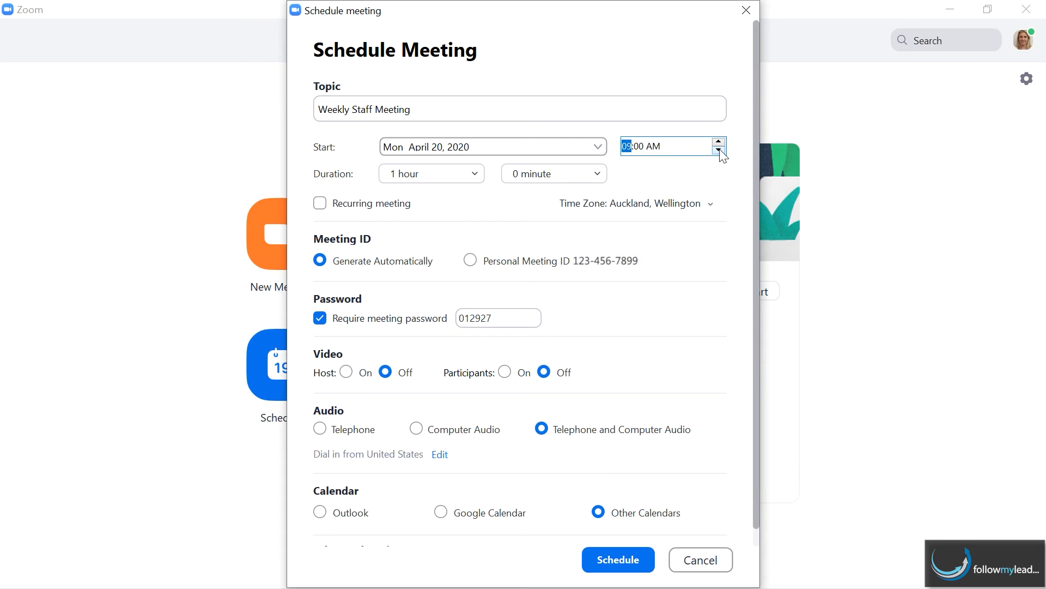
- Keep the Auckland, Wellington time zone and make the meeting recurring
{"action": "left_click", "coordinate": [711, 205]}
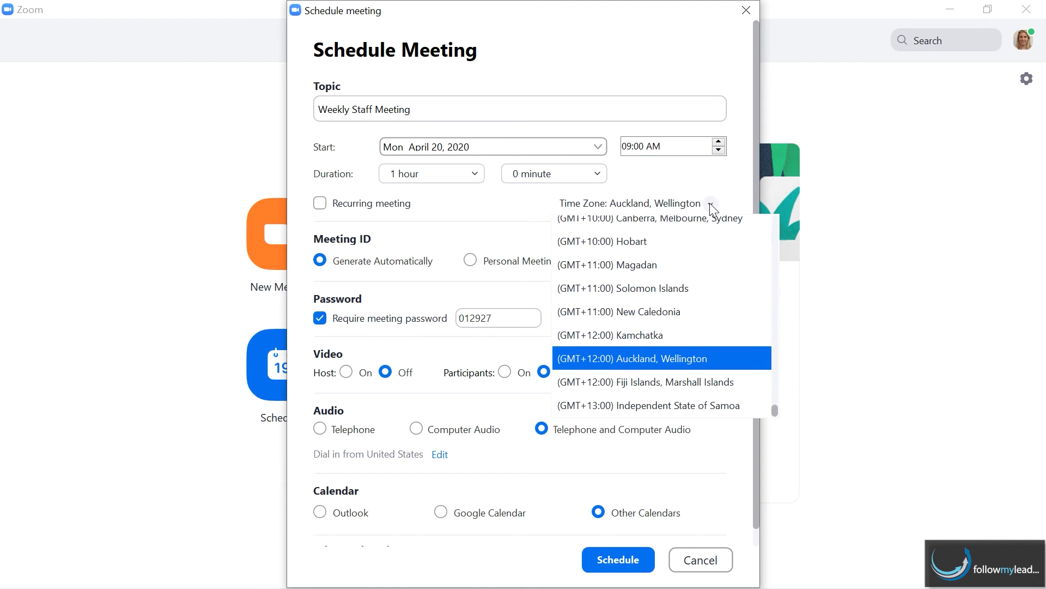
{"action": "left_click", "coordinate": [711, 205]}
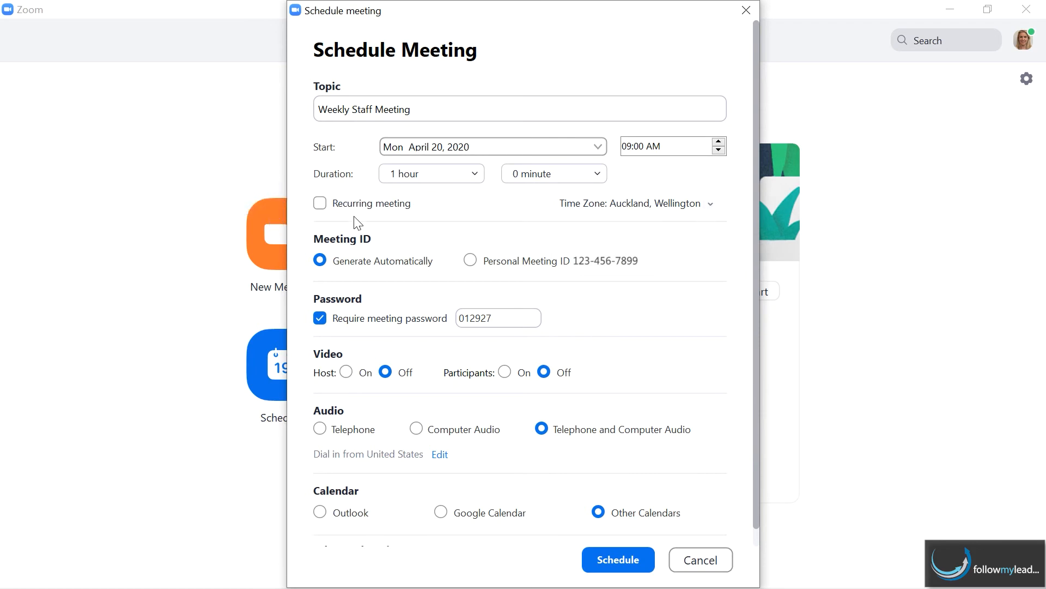
{"action": "left_click", "coordinate": [320, 203]}
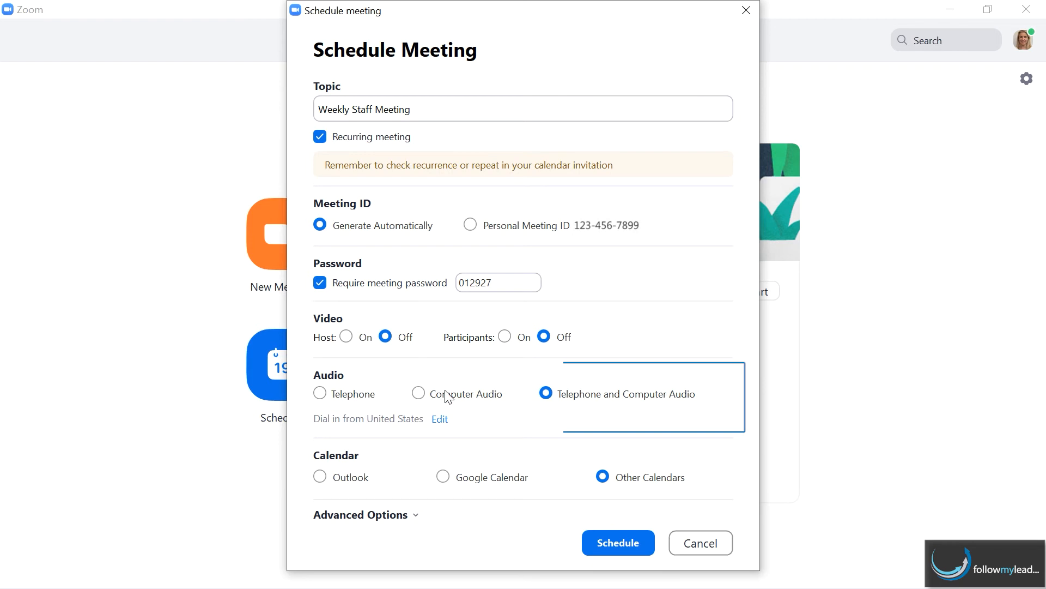
- Change the dial-in country from United States to New Zealand
{"action": "left_click", "coordinate": [439, 421]}
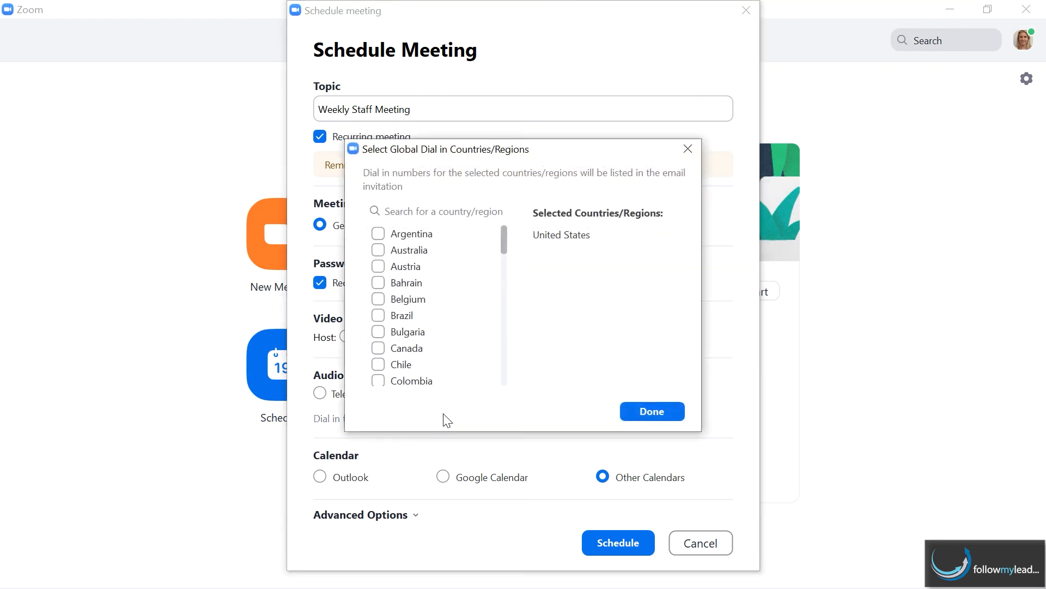
{"action": "left_click_drag", "start_coordinate": [505, 244], "coordinate": [493, 333]}
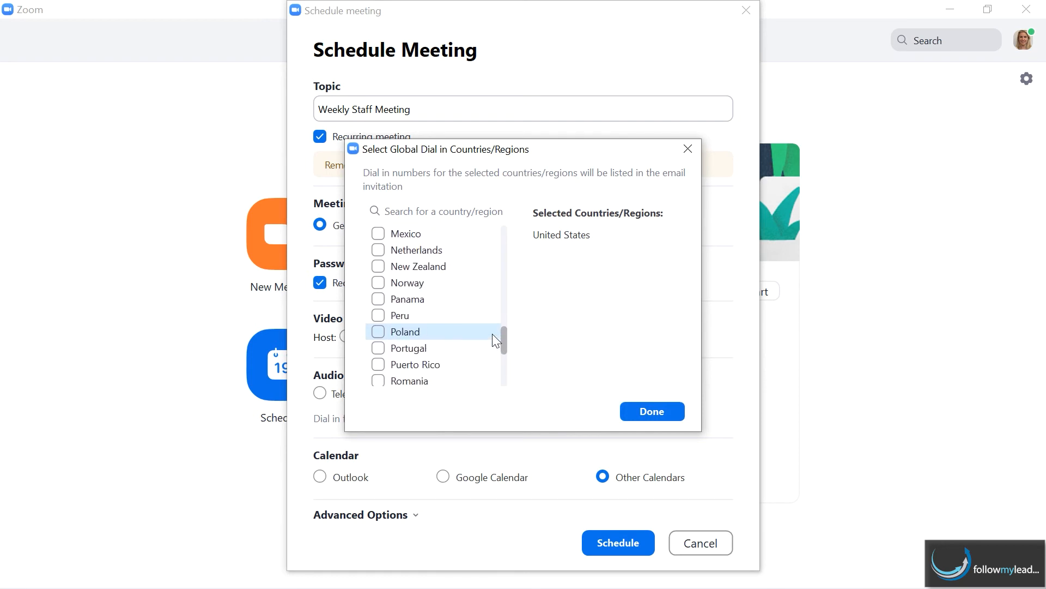
{"action": "left_click", "coordinate": [379, 265]}
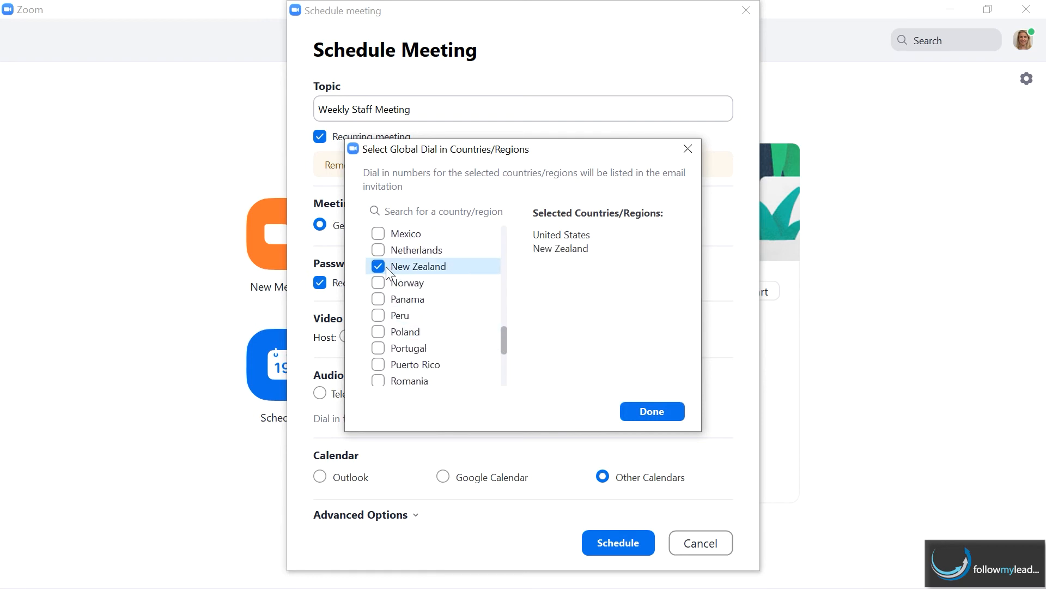
{"action": "left_click_drag", "start_coordinate": [502, 347], "coordinate": [502, 382]}
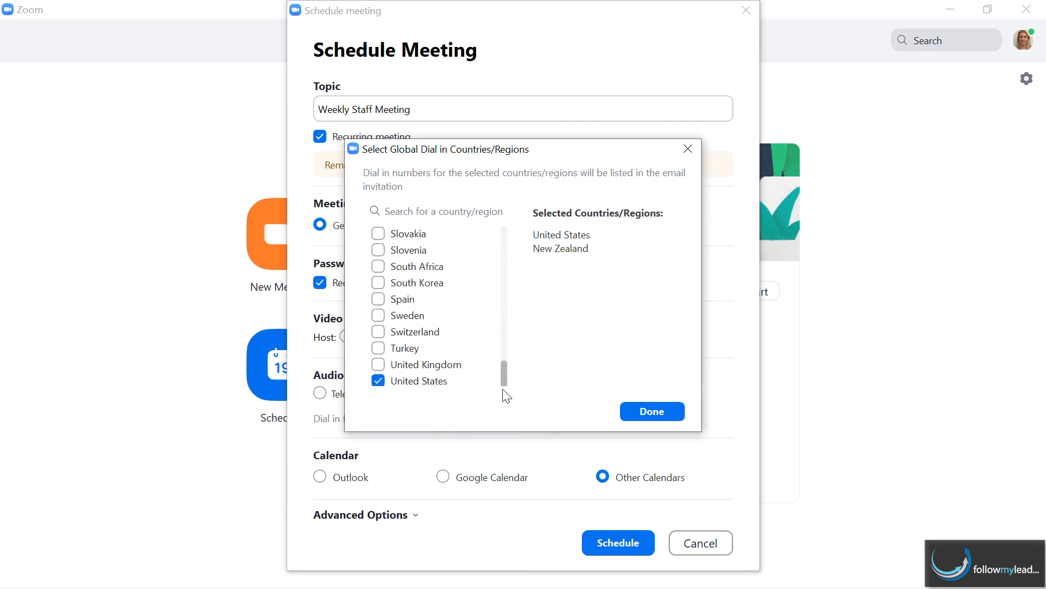
{"action": "left_click", "coordinate": [378, 381]}
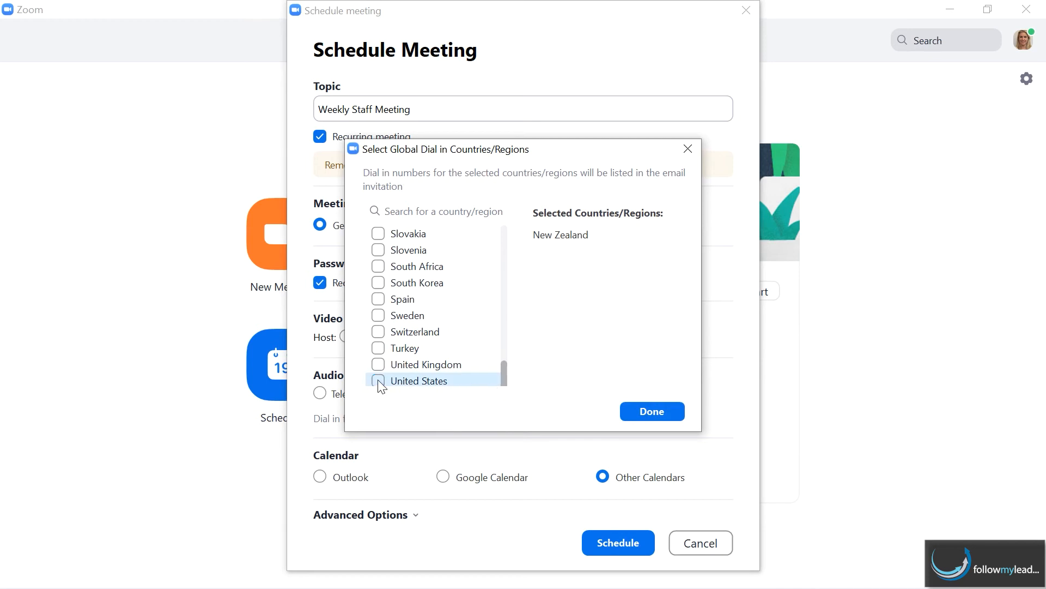
{"action": "left_click", "coordinate": [650, 414]}
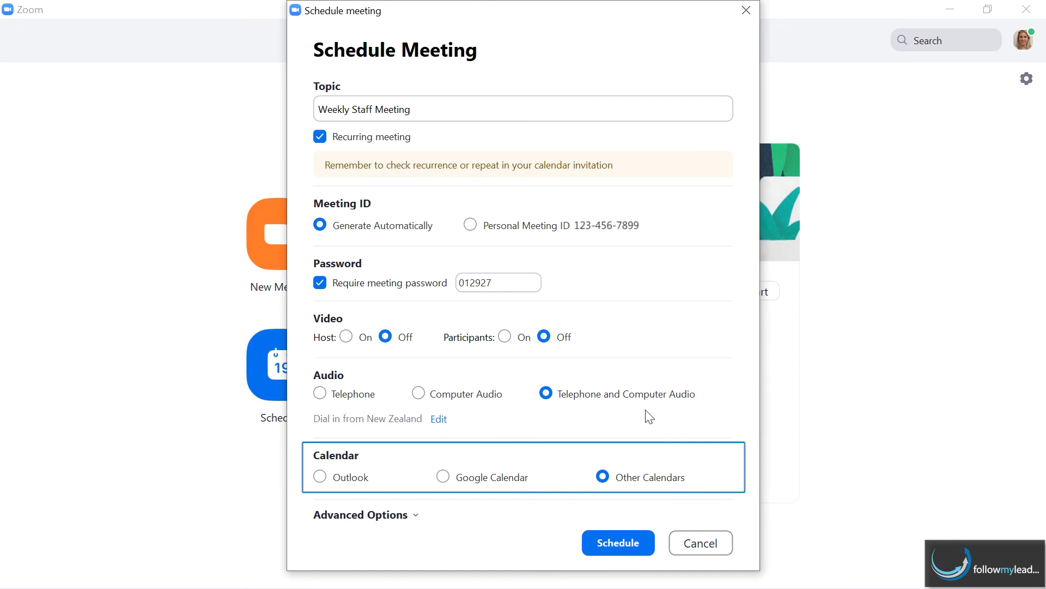
- Select Google Calendar for the meeting and expand the advanced options
{"action": "left_click", "coordinate": [443, 479]}
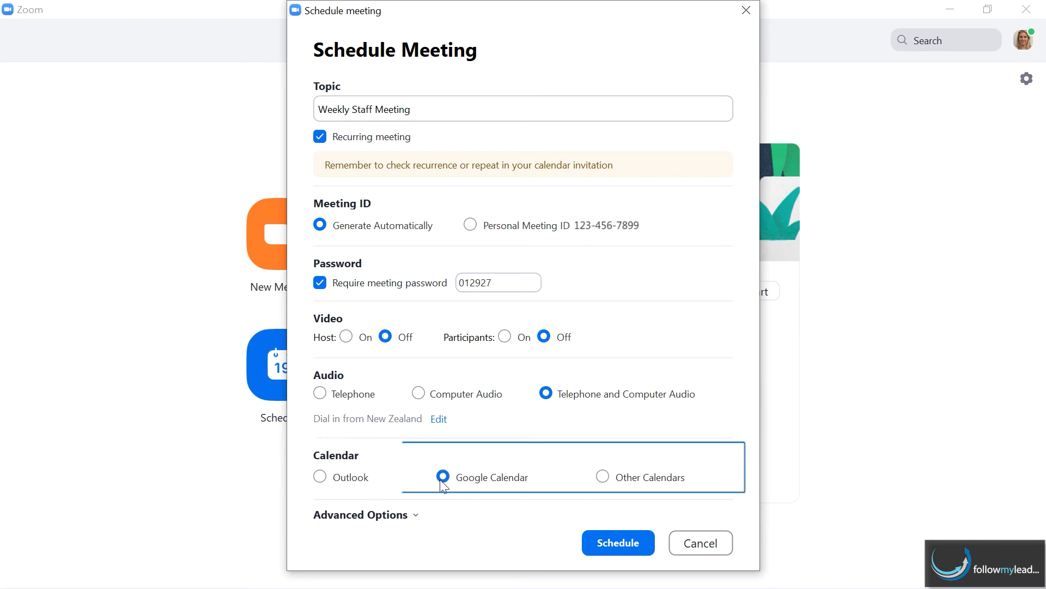
{"action": "left_click", "coordinate": [418, 516]}
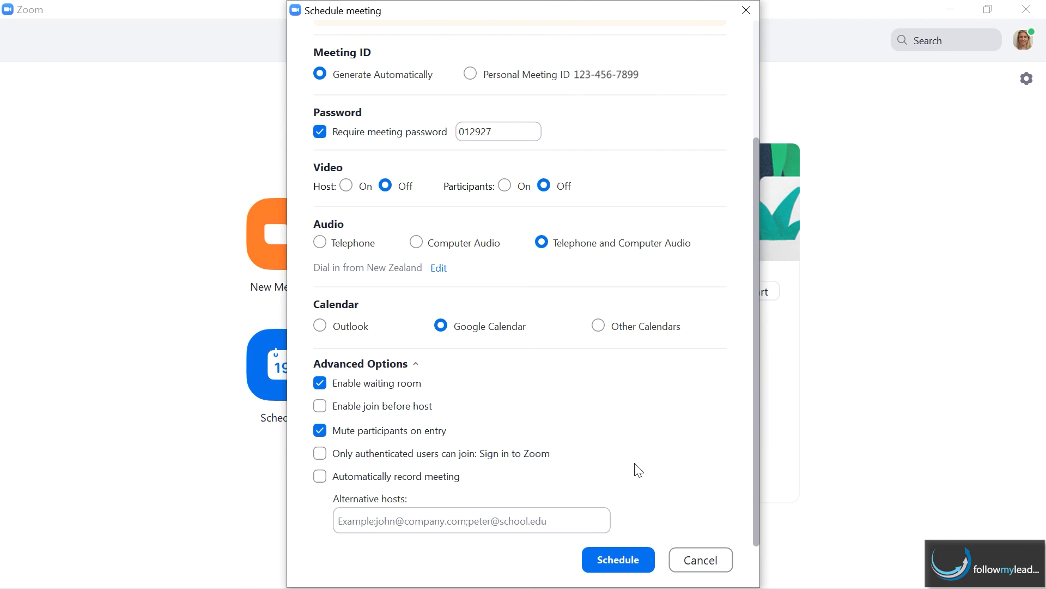
- Schedule the meeting and add 'This is our weekly staff meeting, everyone is required to attend please.' to the event description
{"action": "left_click", "coordinate": [617, 567]}
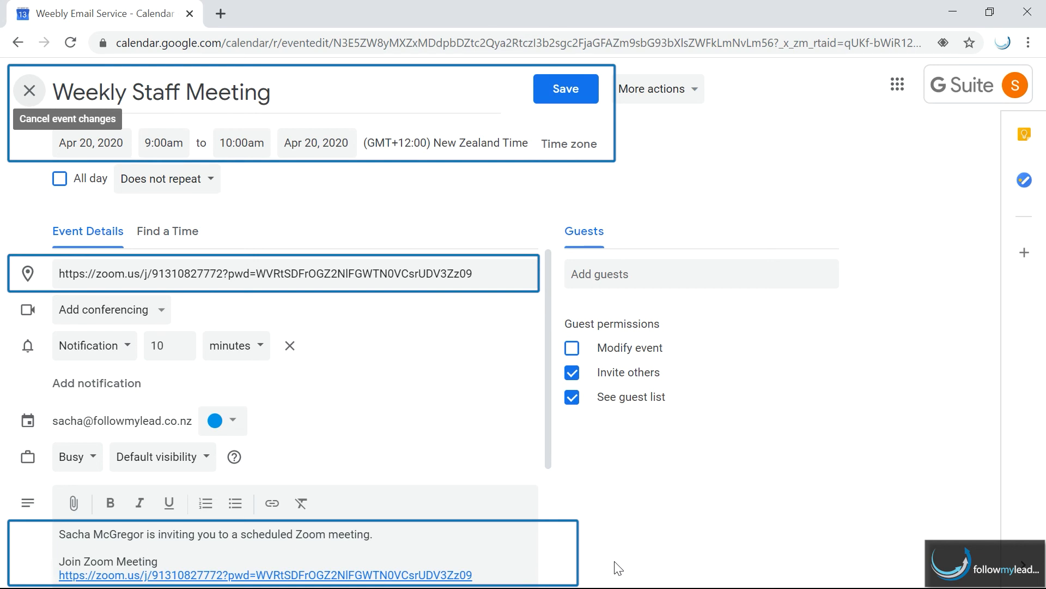
{"action": "left_click", "coordinate": [375, 534]}
{"action": "key", "text": "Return"}
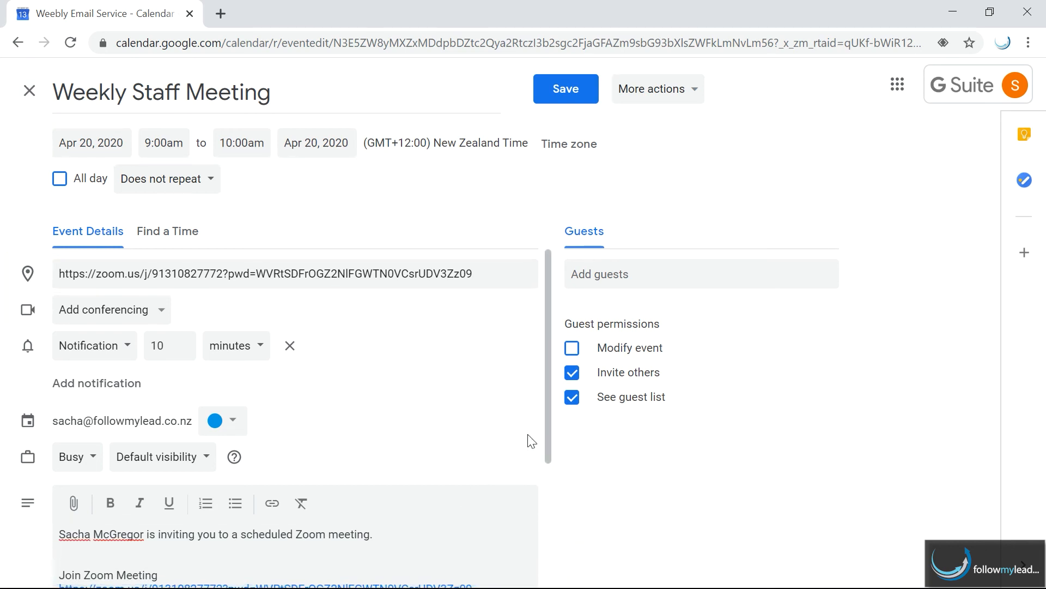
{"action": "left_click_drag", "start_coordinate": [547, 414], "coordinate": [546, 498]}
{"action": "type", "text": "This is our weekly staff meeting, ever"}
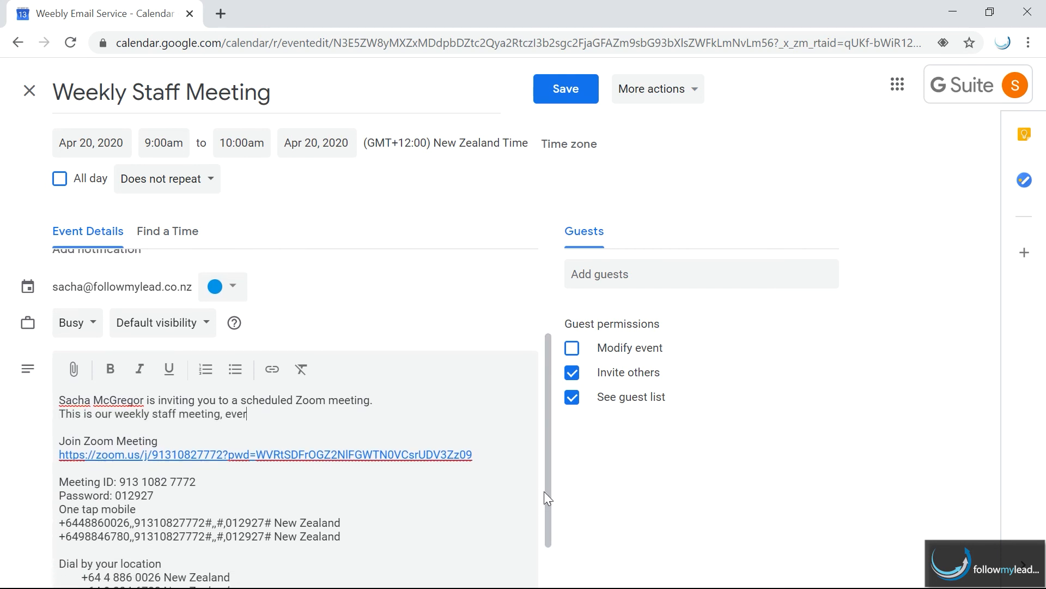
{"action": "type", "text": "yone is required to attend ple"}
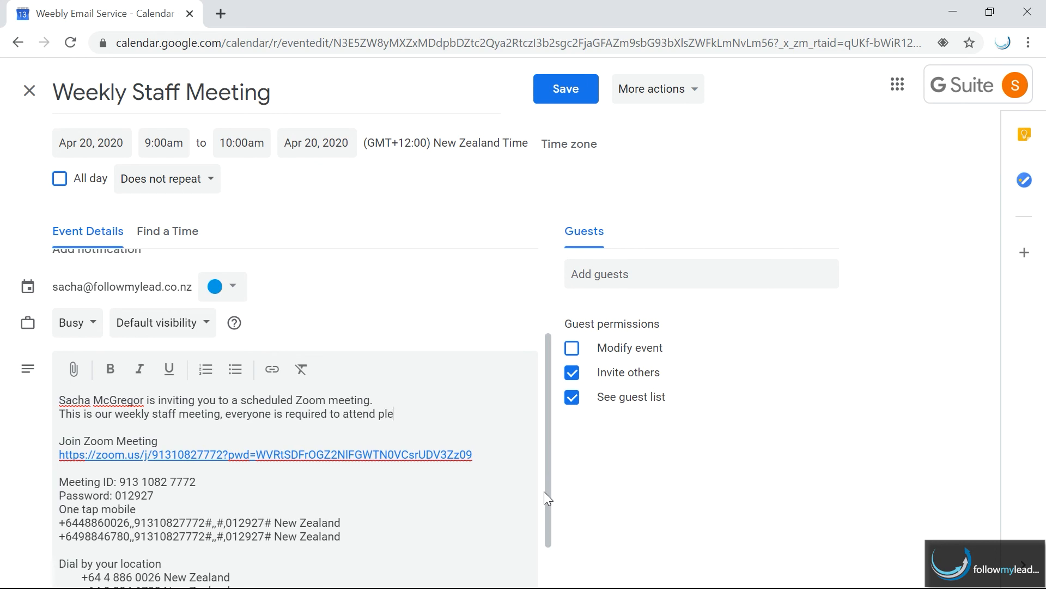
{"action": "type", "text": "ase."}
- Make the event repeat weekly on Monday and add two Gmail guests by their e-mail addresses
{"action": "left_click", "coordinate": [212, 183]}
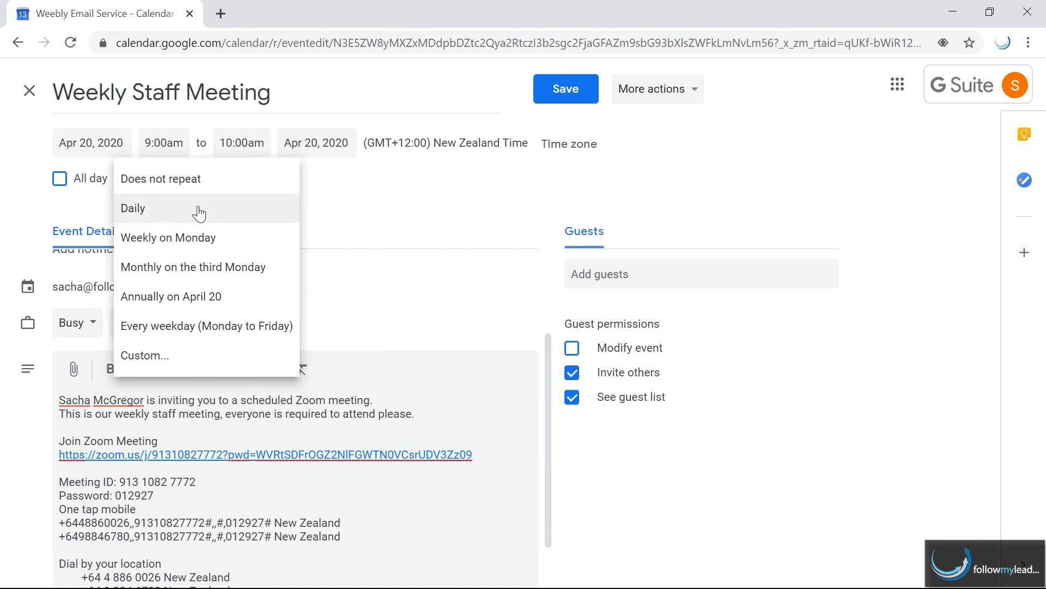
{"action": "left_click", "coordinate": [213, 241]}
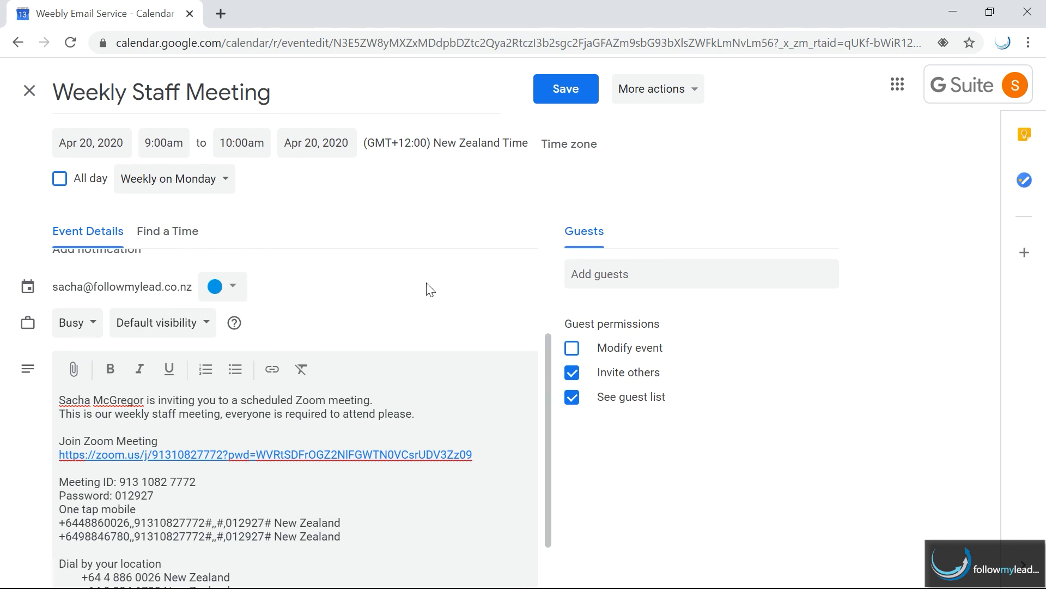
{"action": "left_click", "coordinate": [573, 276]}
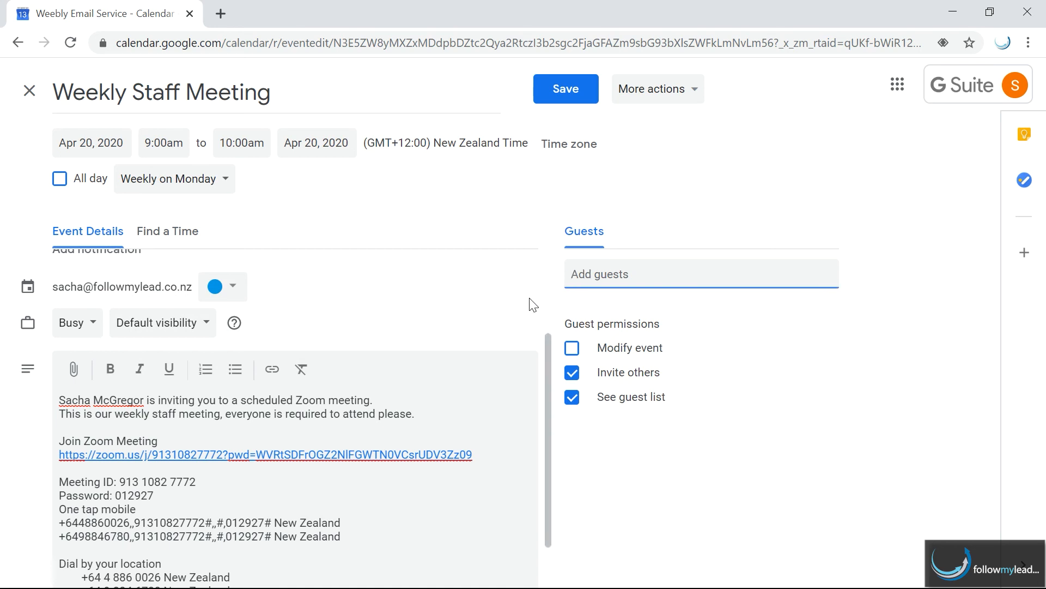
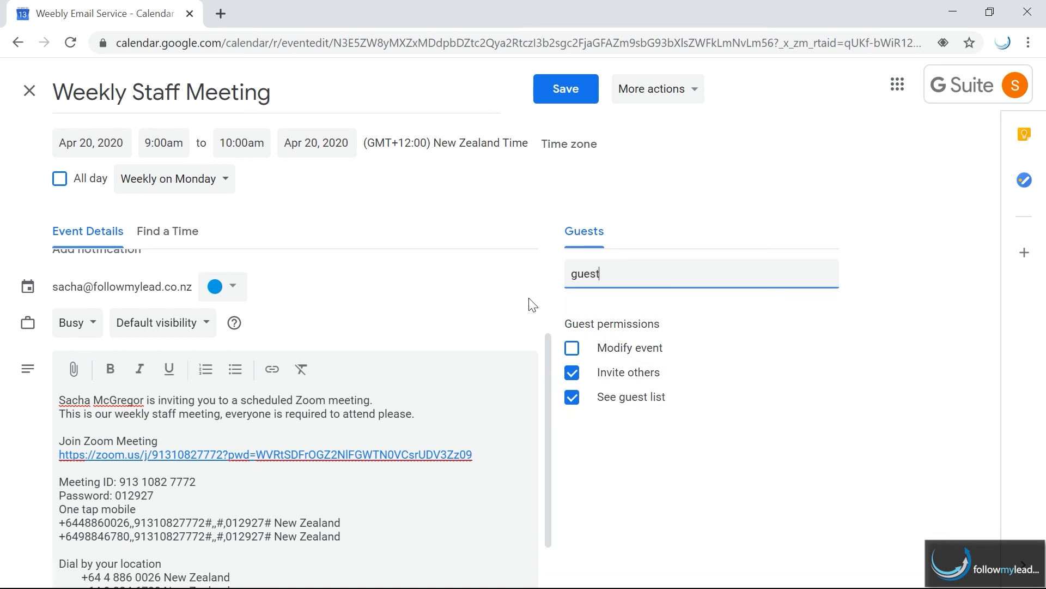
{"action": "key", "text": "Return"}
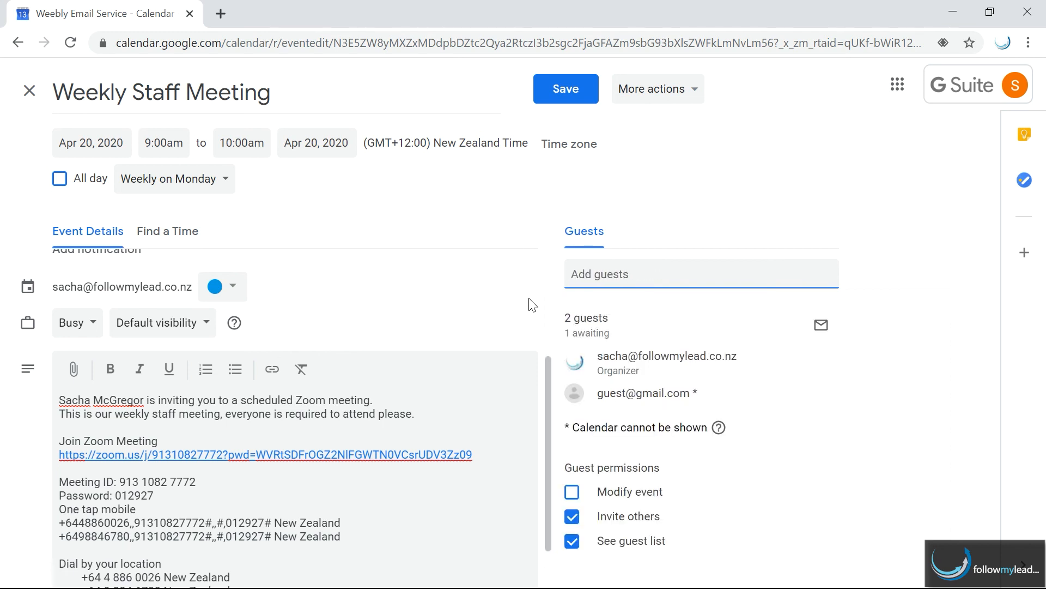
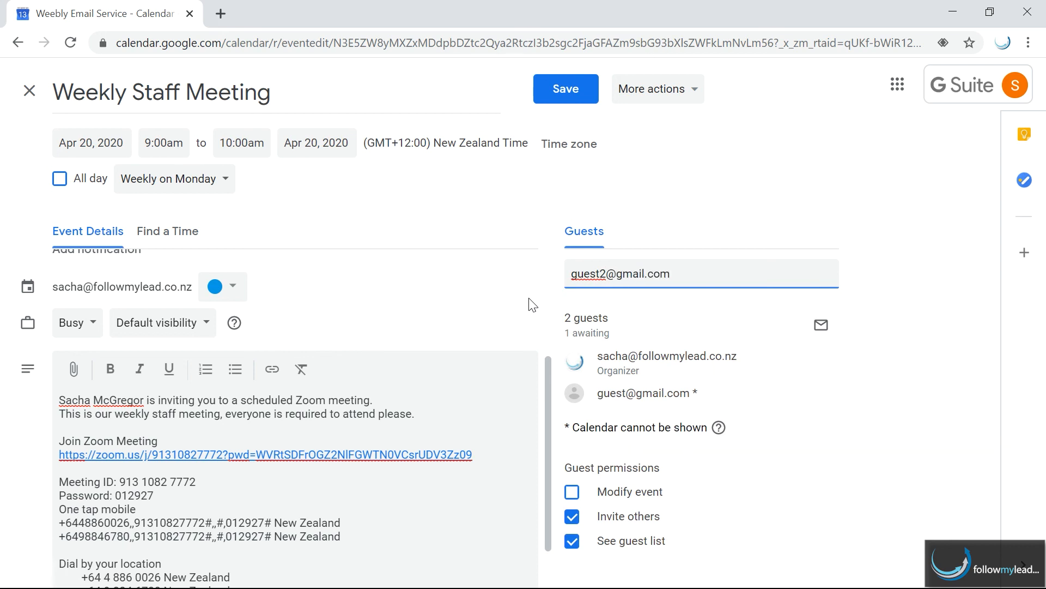
{"action": "key", "text": "Return"}
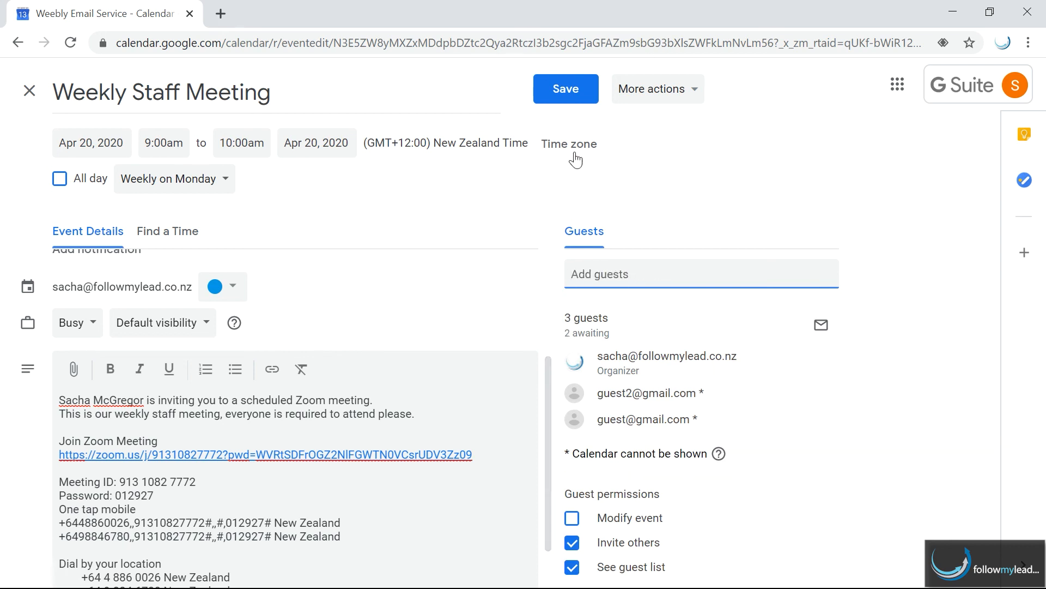
- Save the recurring event and send invitations, including to the external guests
{"action": "left_click", "coordinate": [562, 97]}
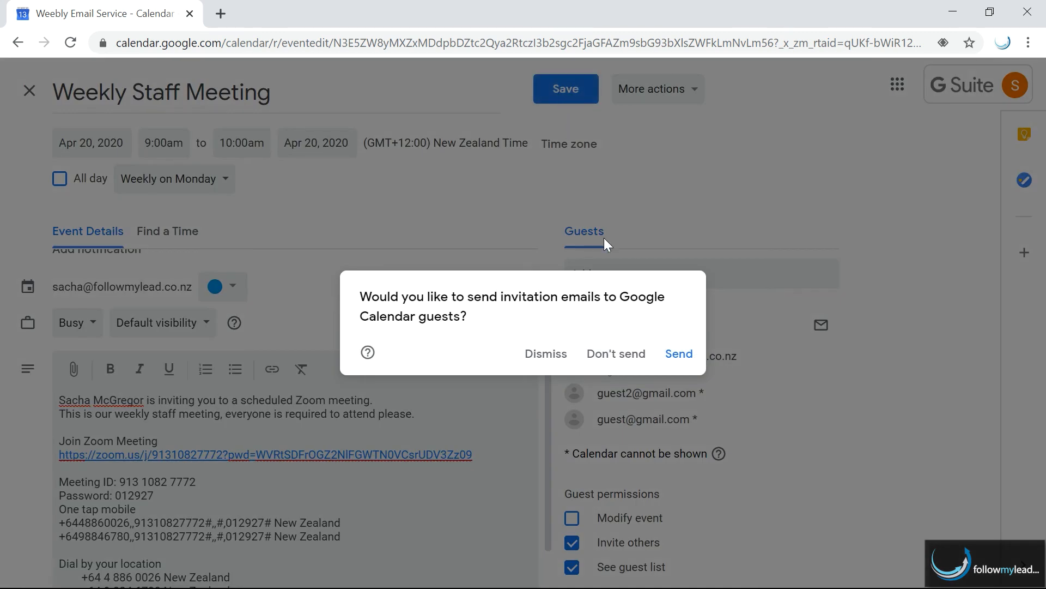
{"action": "left_click", "coordinate": [679, 355]}
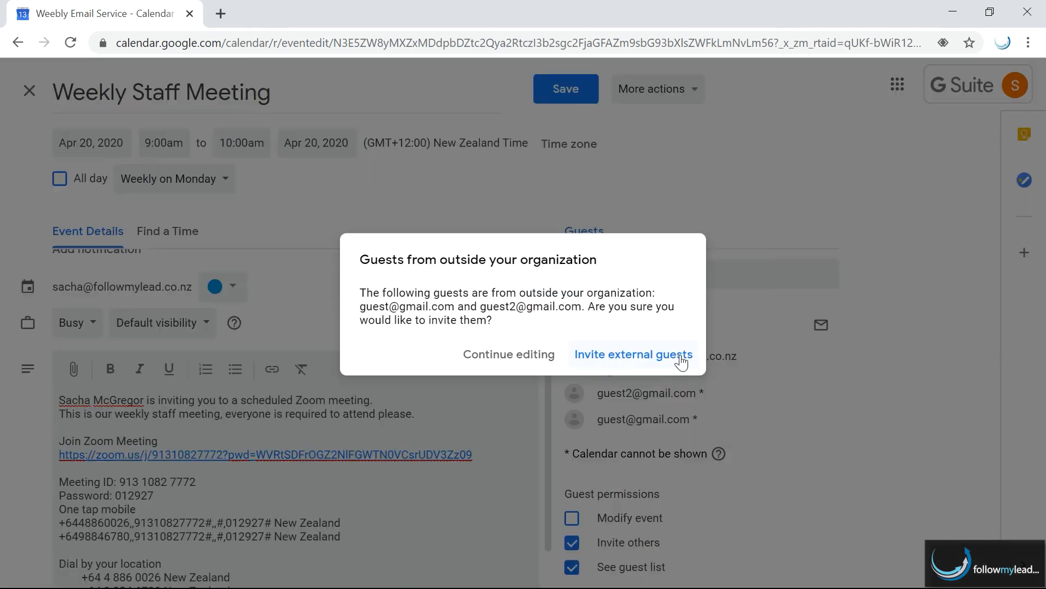
{"action": "left_click", "coordinate": [632, 357]}
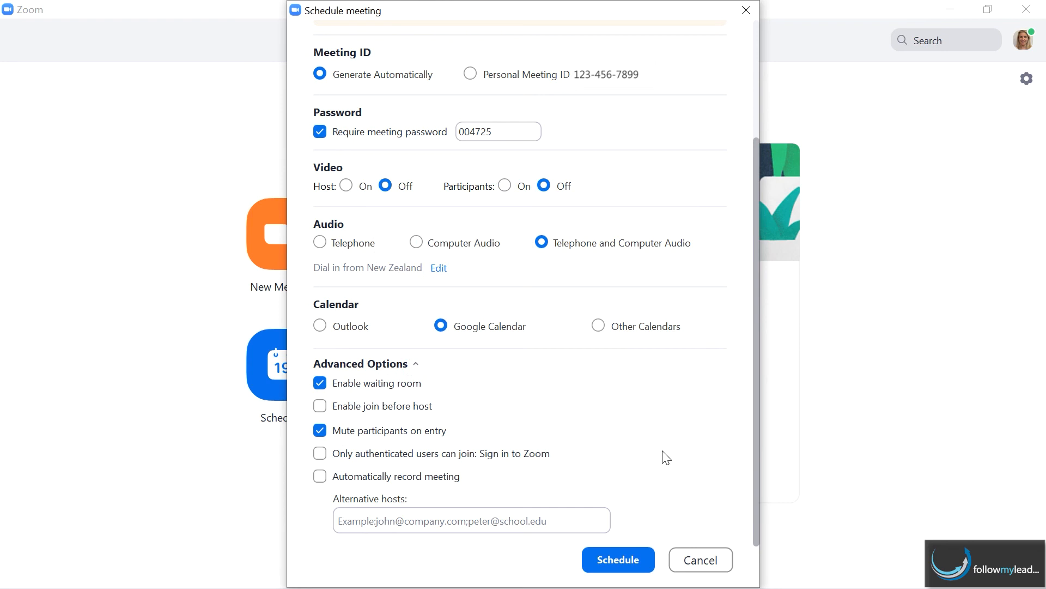
- Switch the calendar to Other Calendars, schedule the meeting, and copy its invitation to the clipboard
{"action": "left_click", "coordinate": [598, 326]}
{"action": "left_click", "coordinate": [618, 560]}
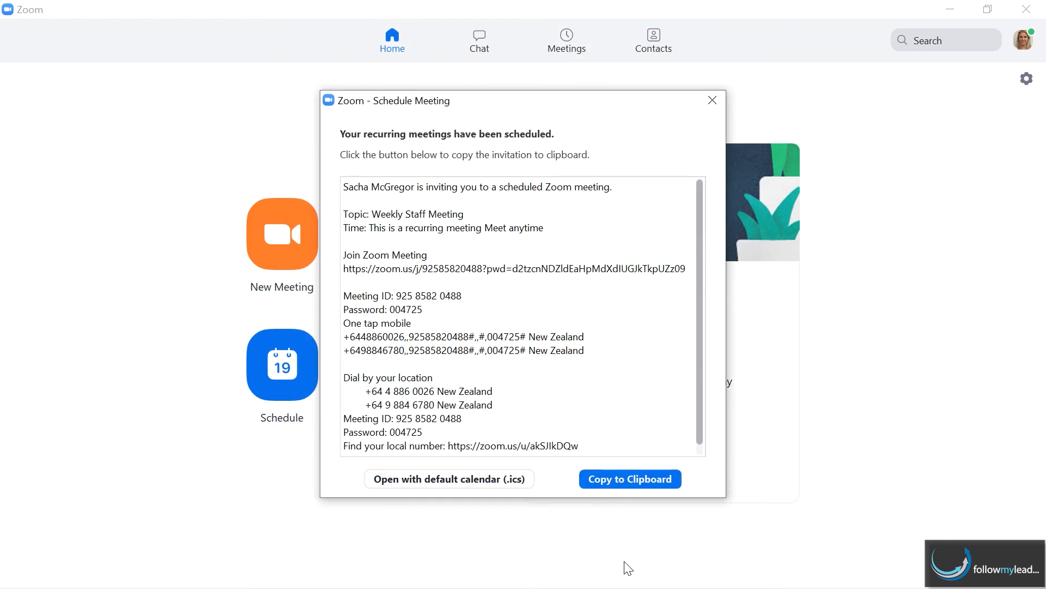
{"action": "left_click", "coordinate": [628, 480]}
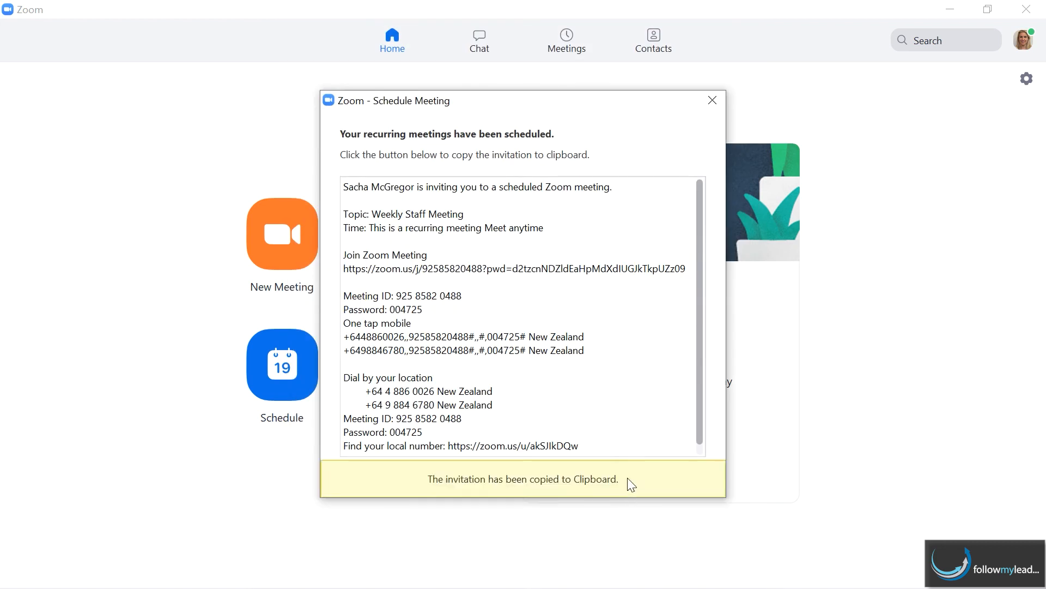